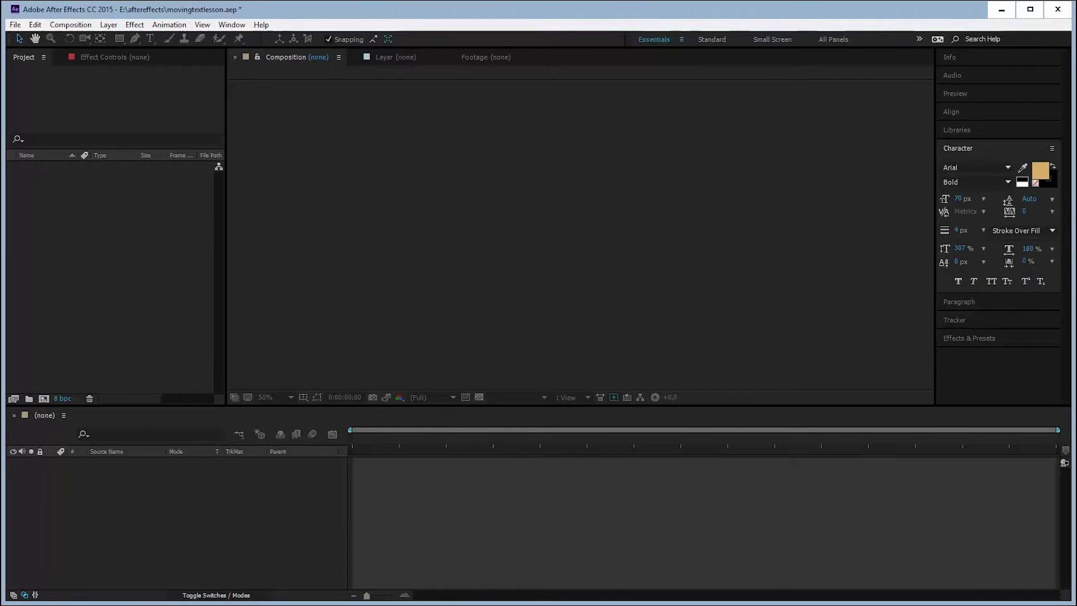
- Import markenbootin.MP4 from the movingtextlesson folder into the After Effects Project panel
click(73, 566)
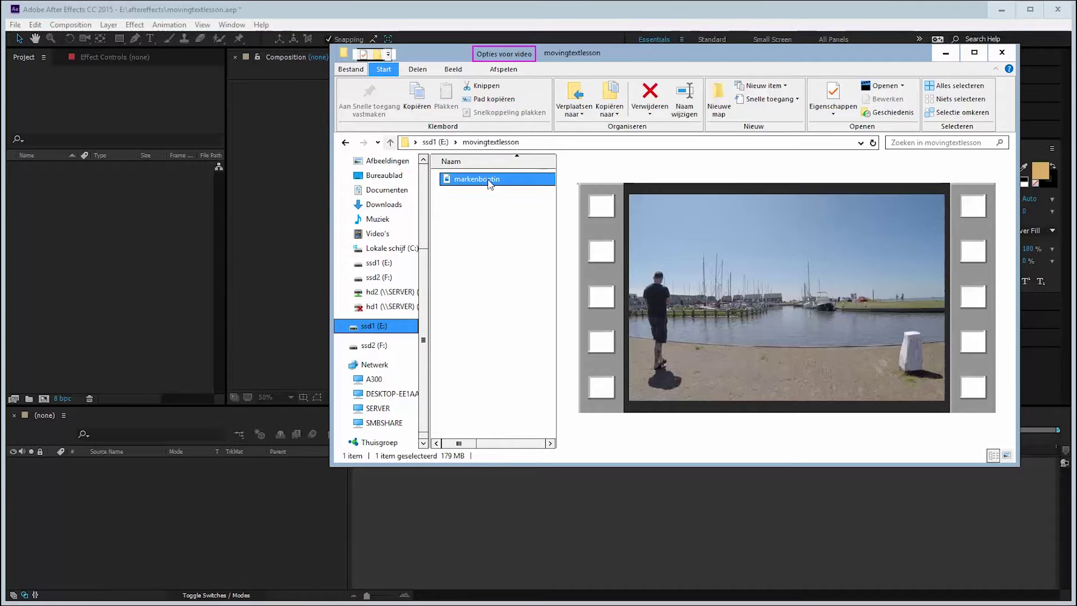
drag(489, 185, 128, 105)
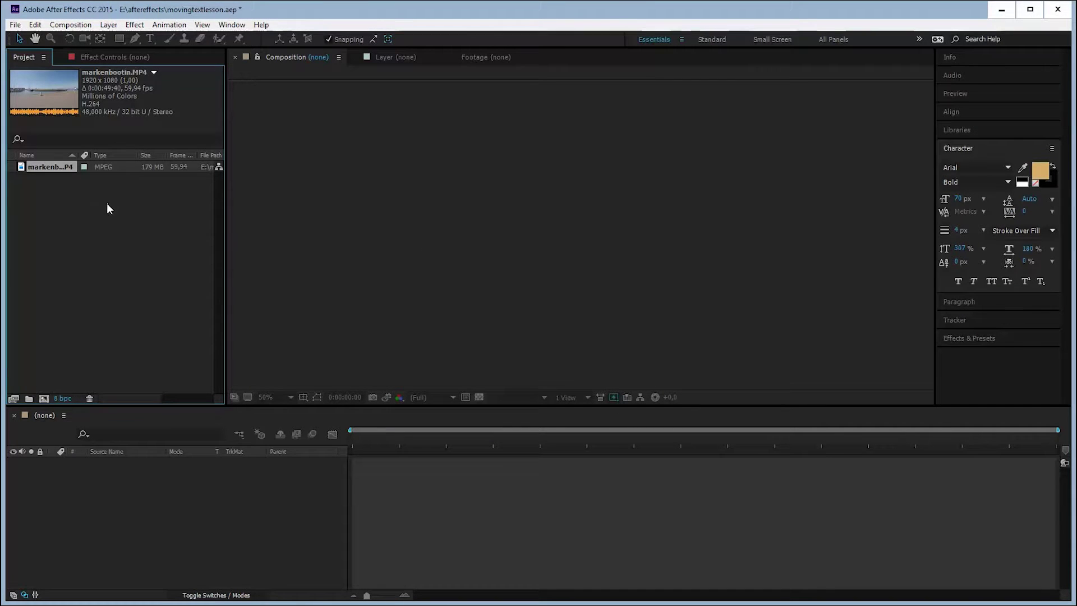
- Build a markenbootin composition from the footage, view it at 50%, and scrub ahead
right_click(45, 168)
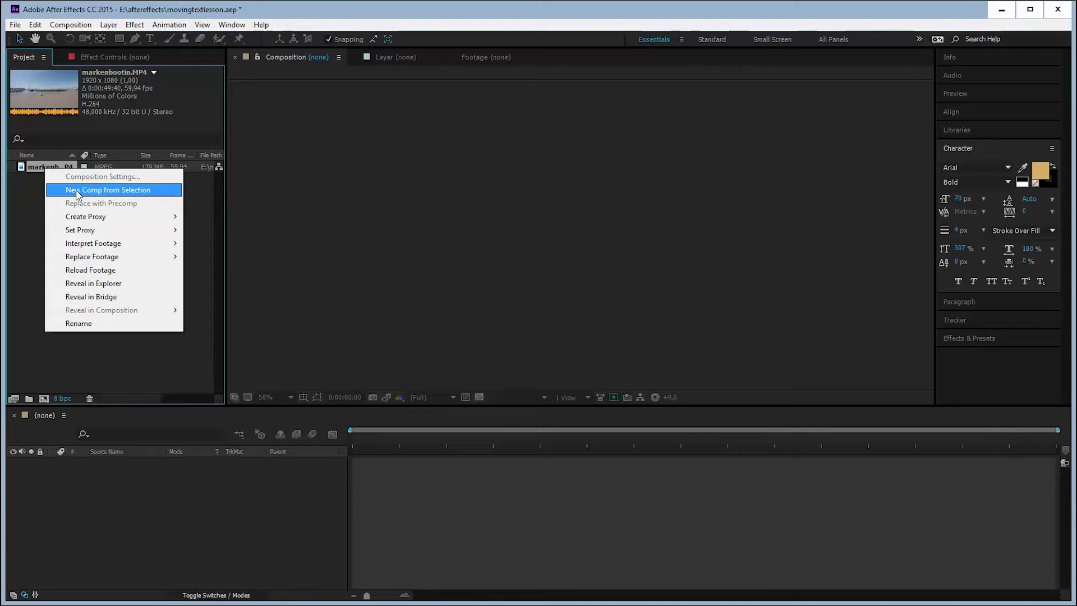
click(78, 191)
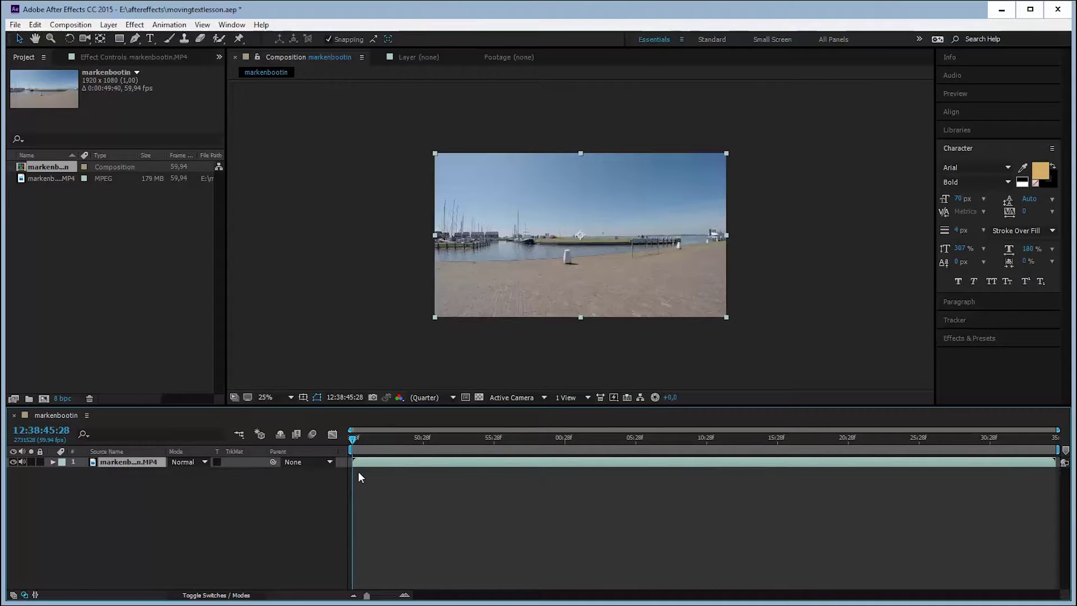
key(period)
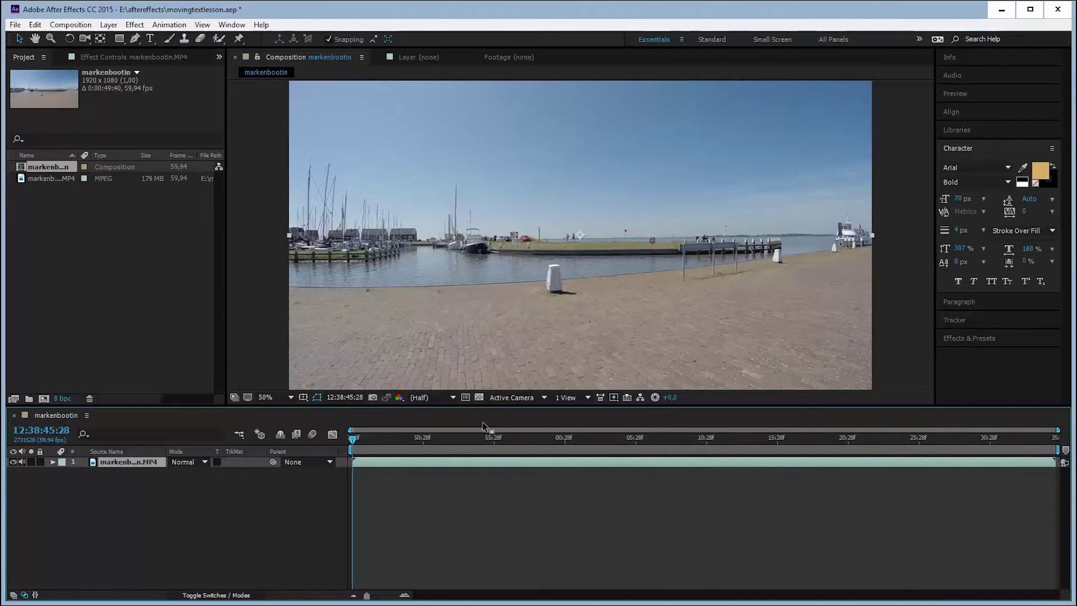
mouse_move(353, 447)
mouse_down()
mouse_move(689, 443)
mouse_move(541, 440)
mouse_up()
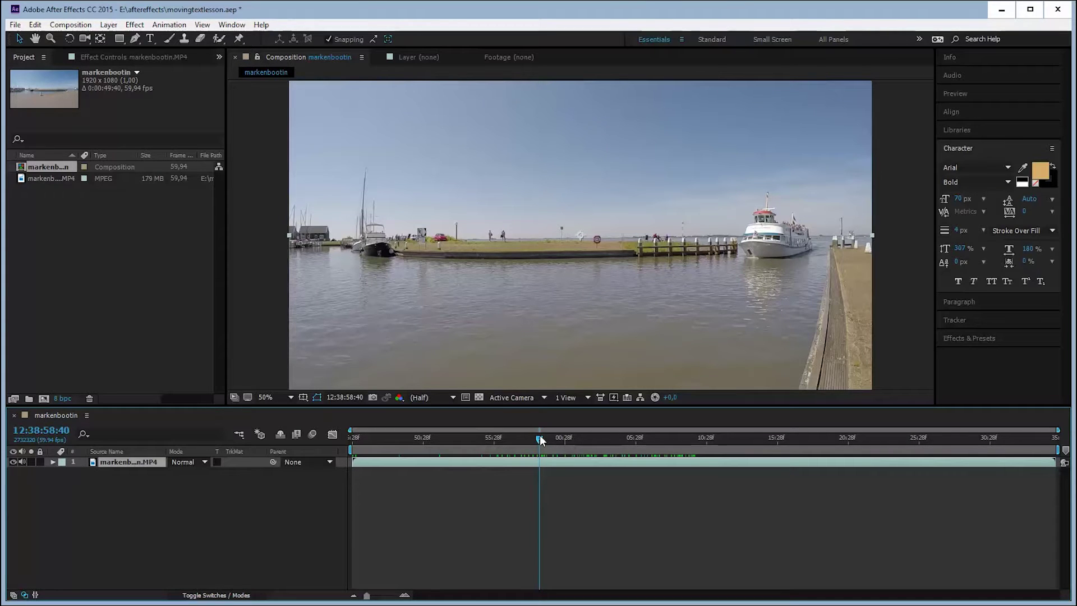
- Split the harbour clip at the playhead, delete the first half, then scrub forward
click(35, 25)
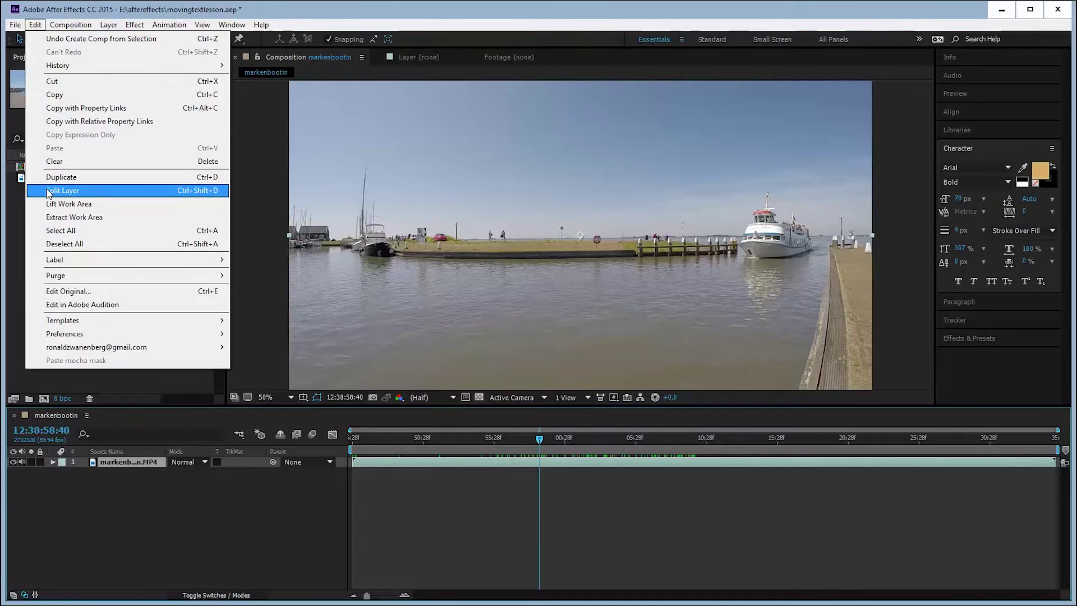
click(63, 190)
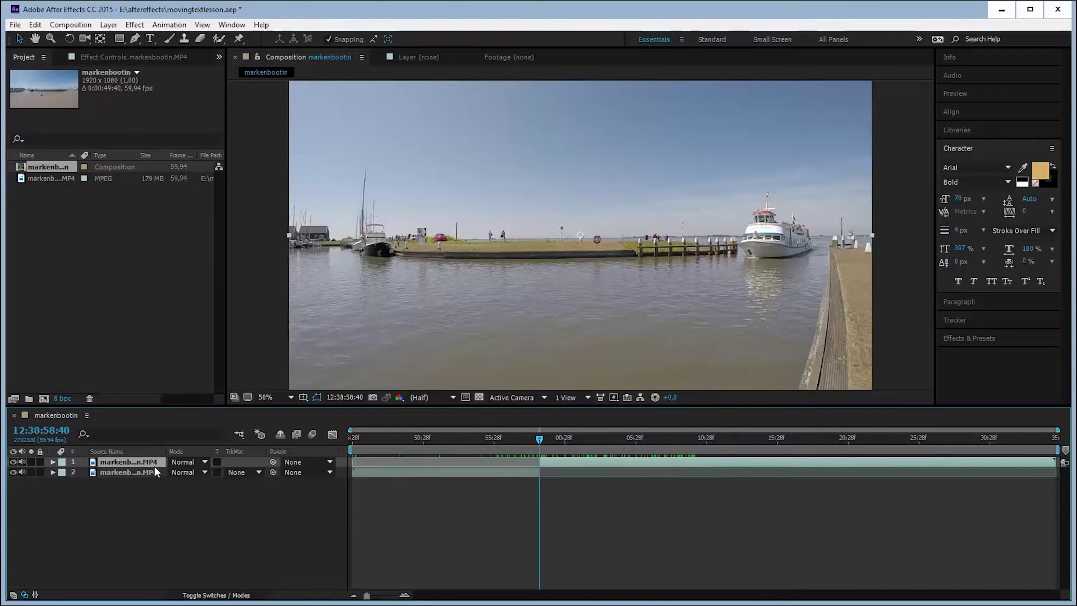
click(150, 472)
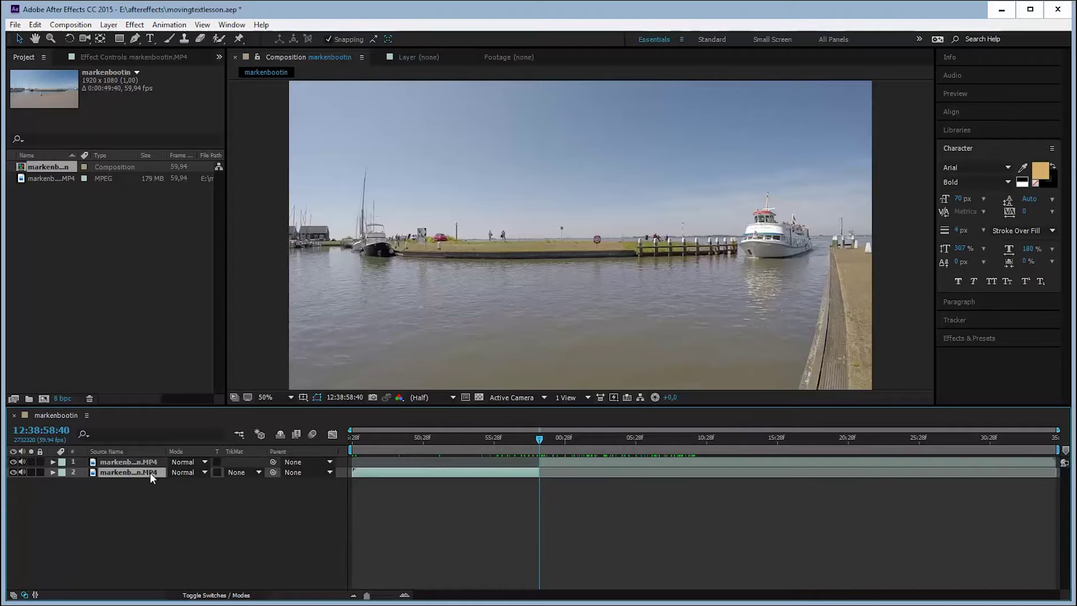
key(Delete)
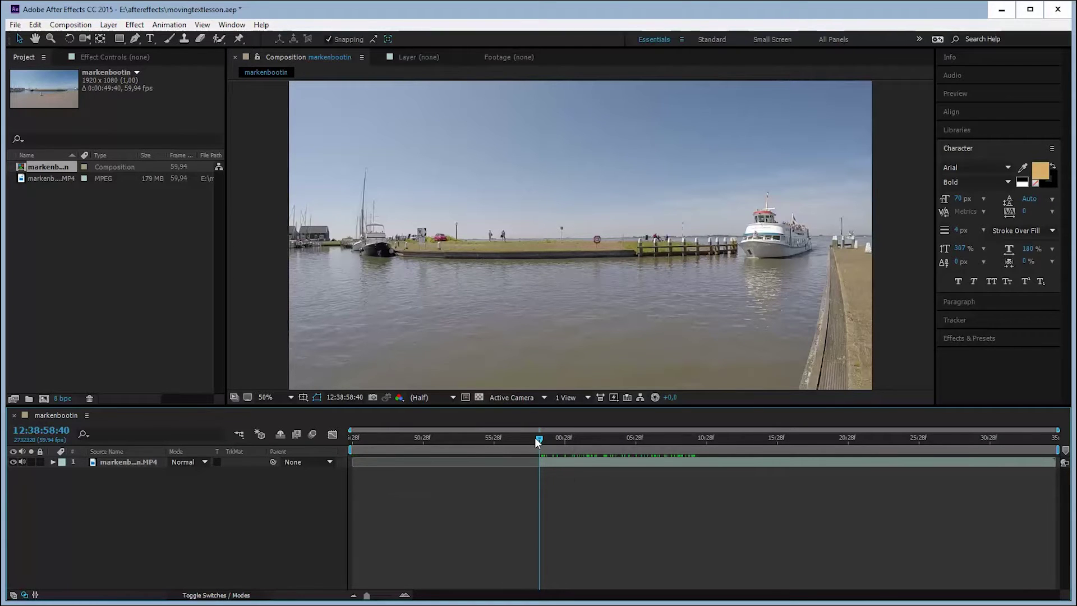
mouse_move(539, 439)
mouse_down()
mouse_move(873, 441)
mouse_move(705, 415)
mouse_move(921, 419)
mouse_up()
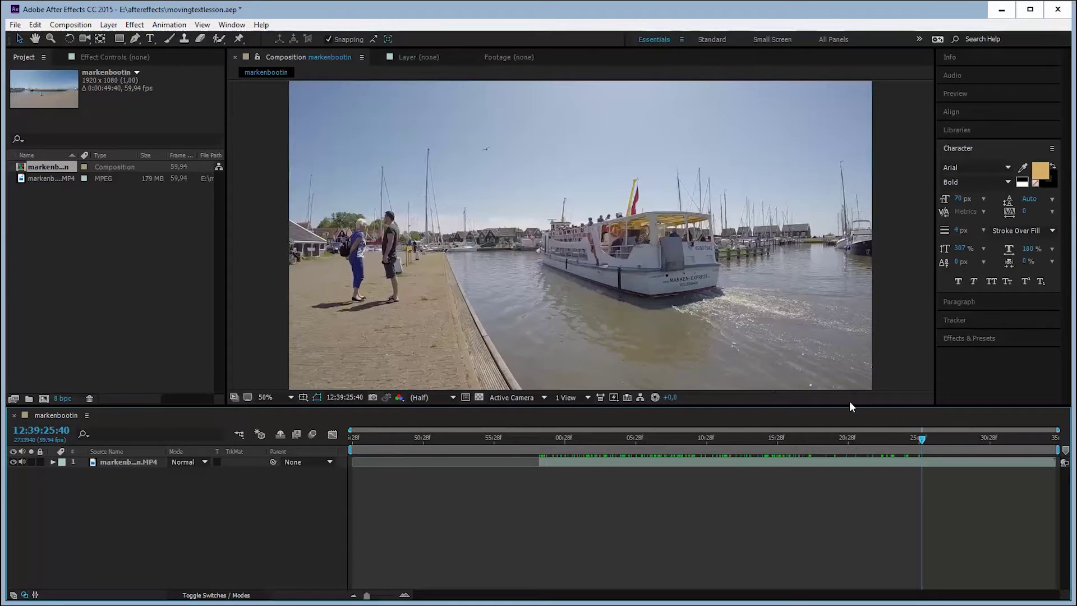
- Split the clip again, delete the trailing part, and slide the rest to 0:00
click(35, 27)
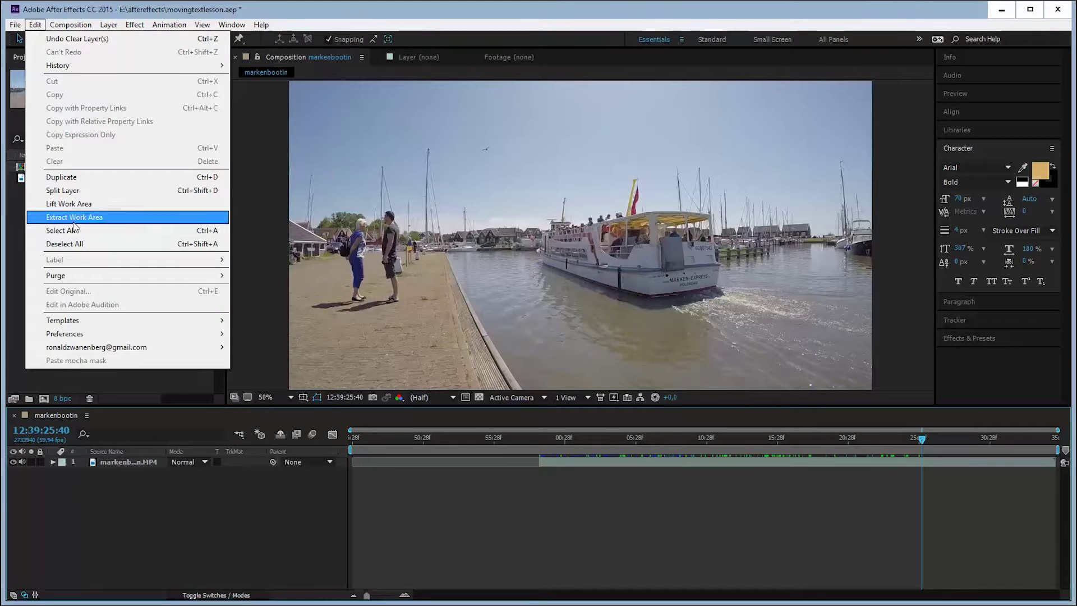
click(66, 190)
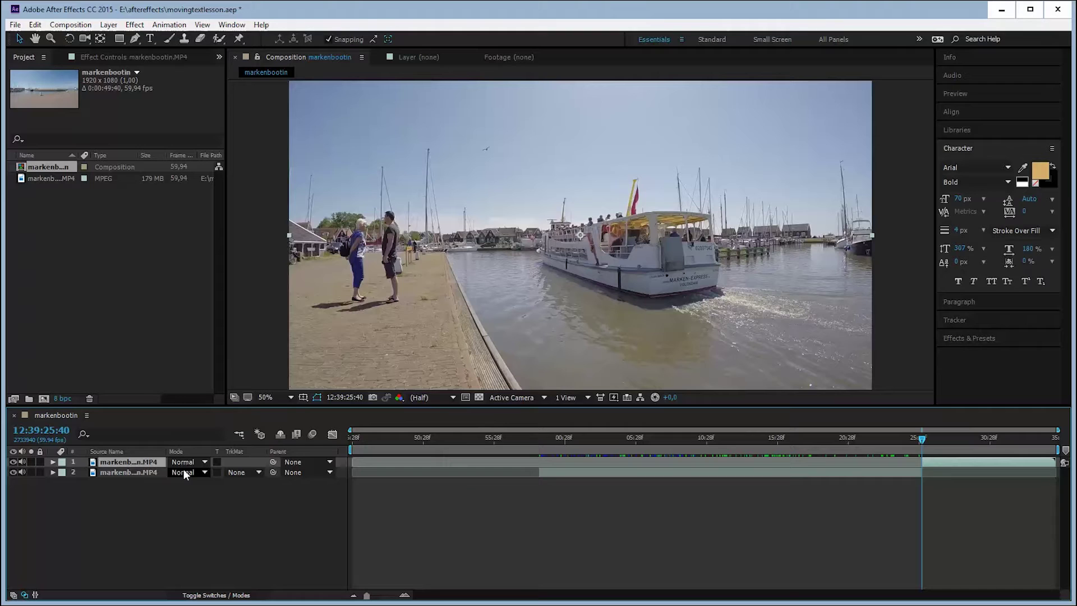
key(Delete)
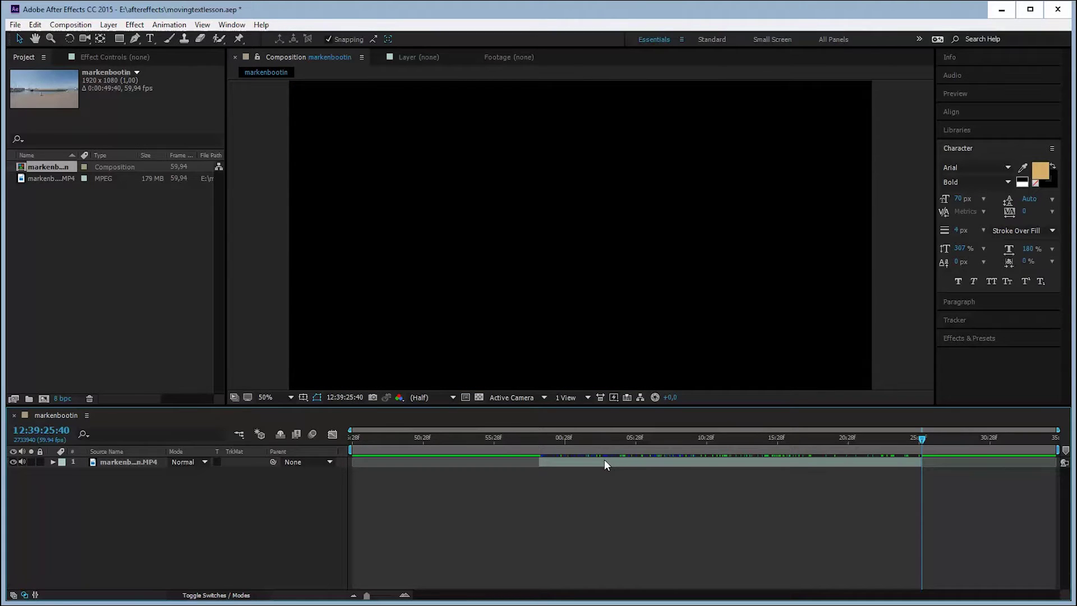
drag(602, 460, 415, 459)
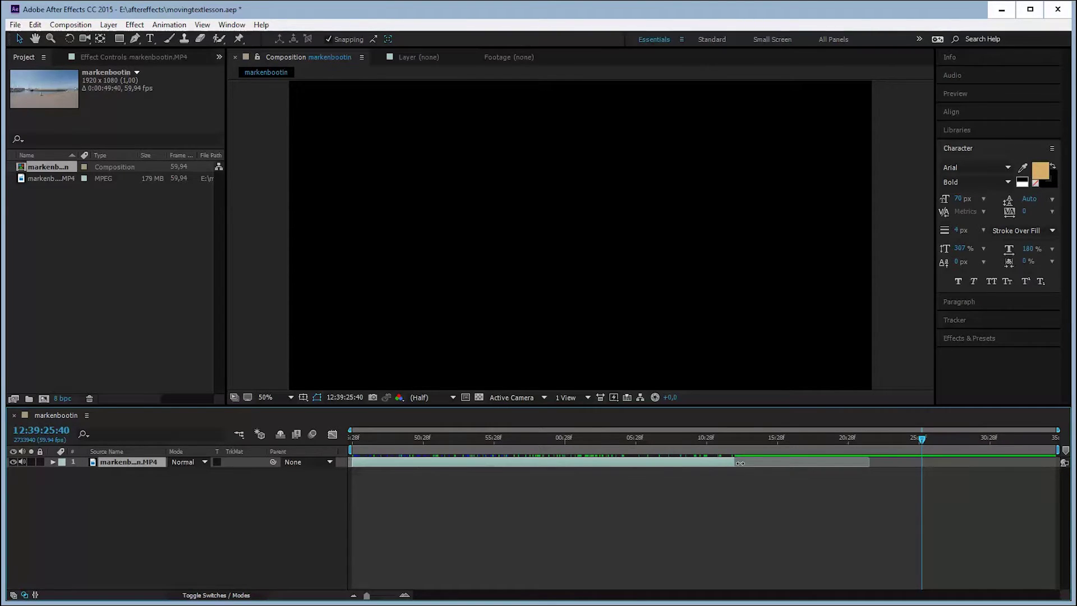
key(Home)
- Add a Null 1 null object layer to the composition
right_click(200, 516)
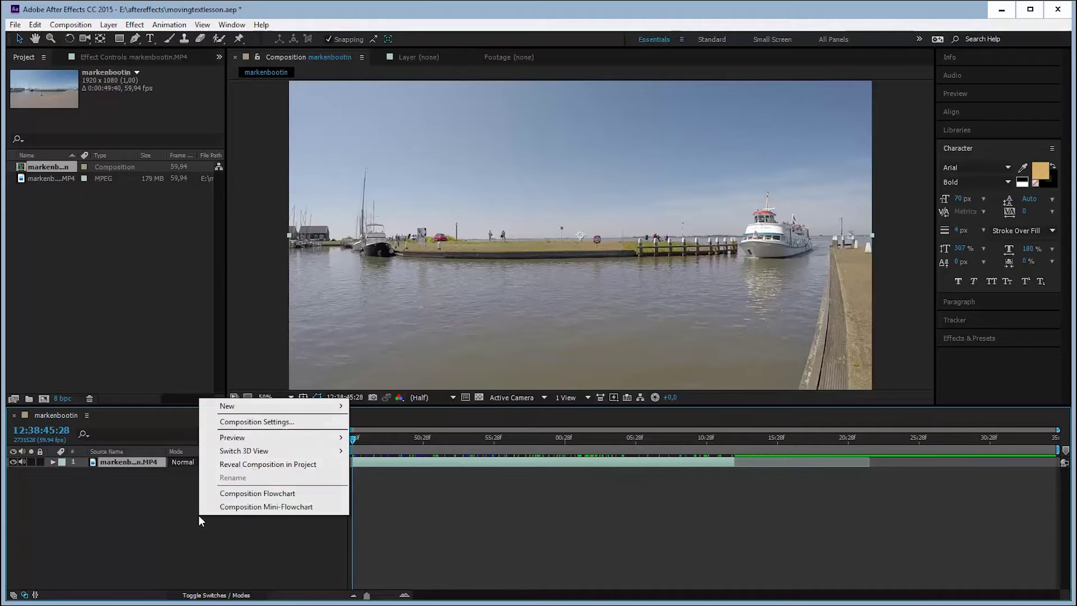
mouse_move(331, 405)
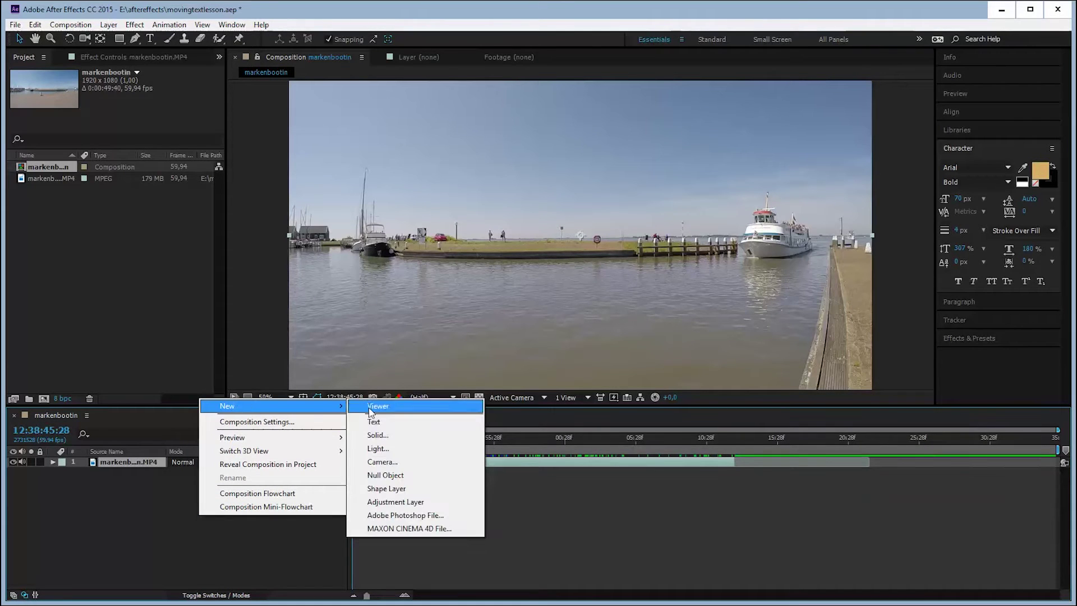
click(395, 477)
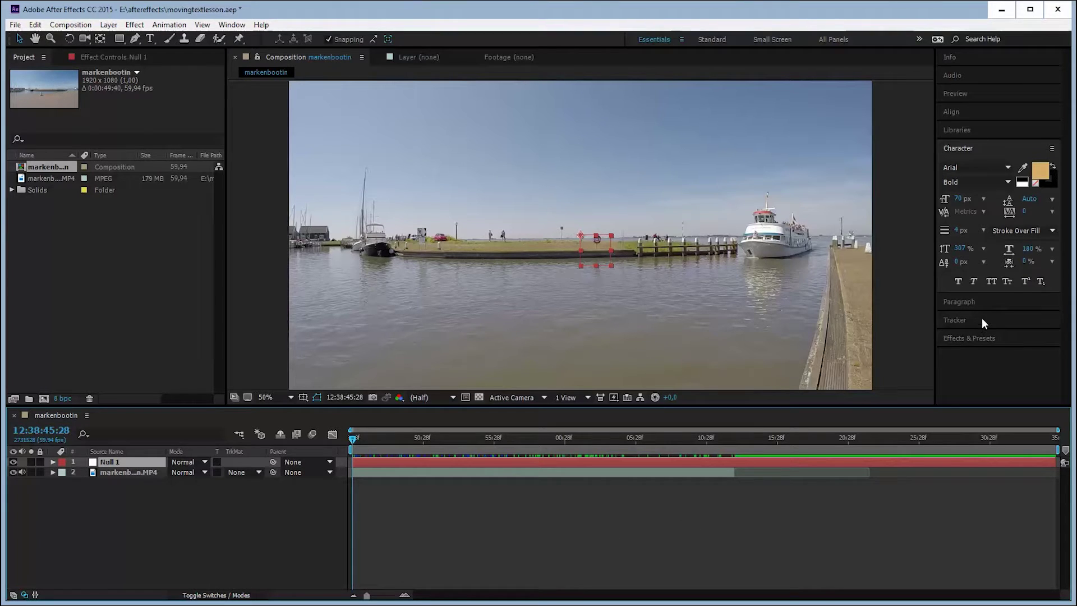
- Start a motion track on the harbour layer, view it at 100%, and pan to the ferry
click(963, 320)
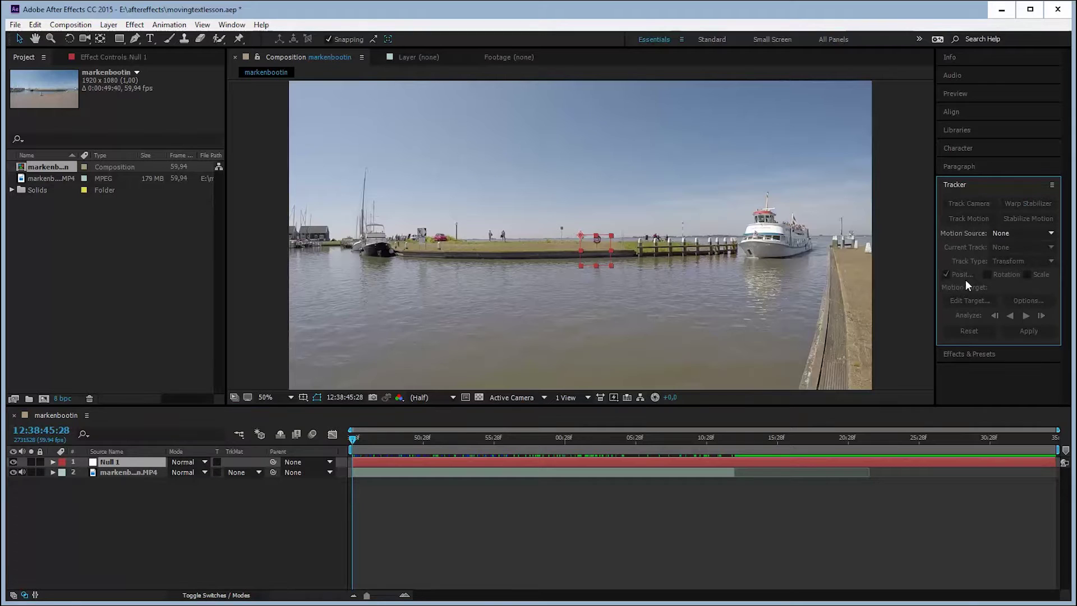
click(127, 472)
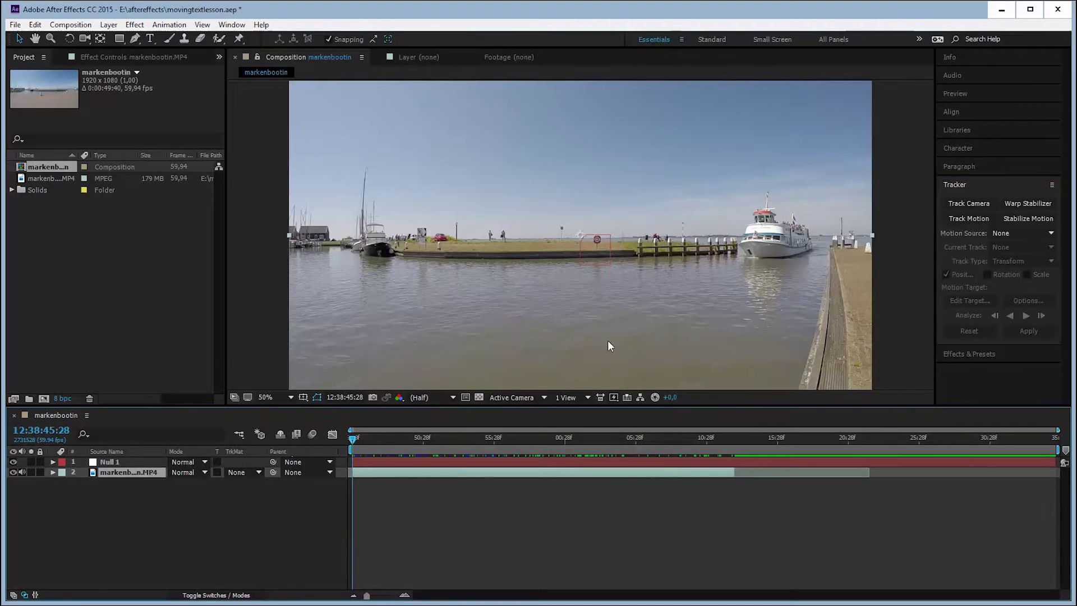
click(969, 218)
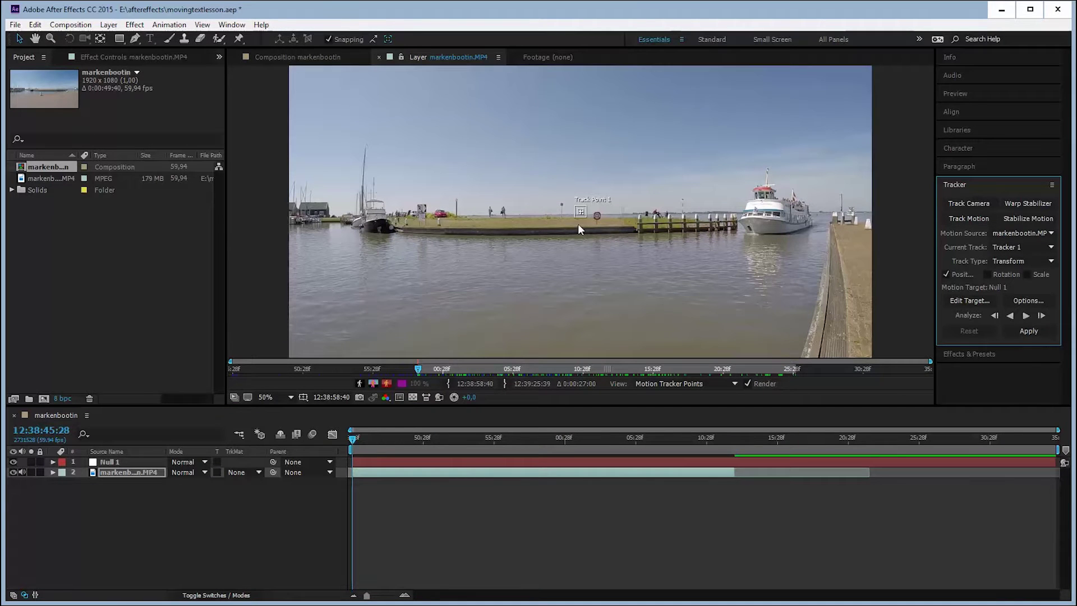
key(period)
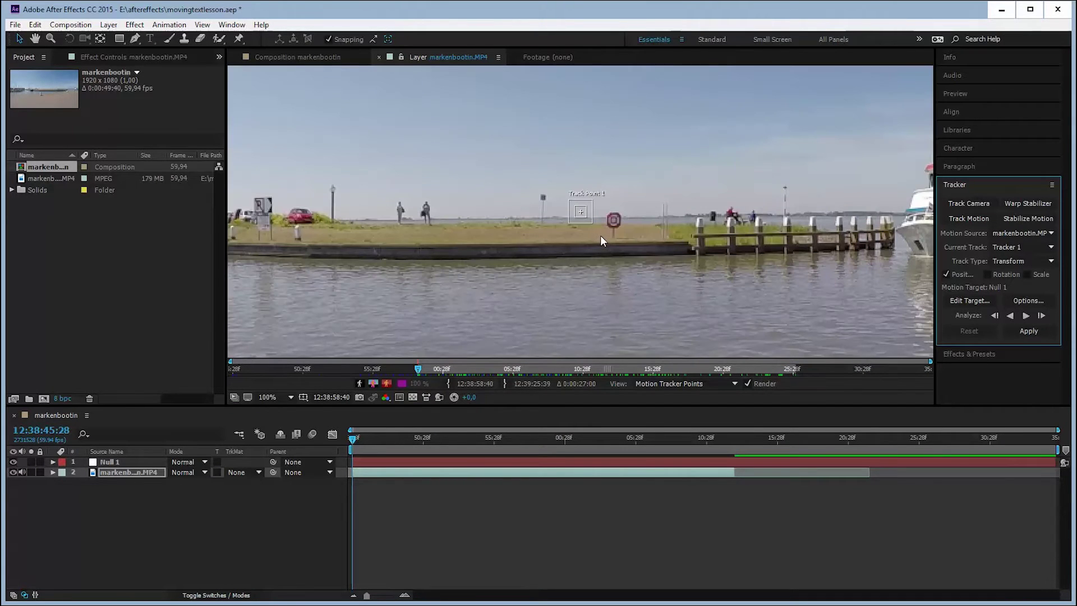
drag(665, 207, 464, 213)
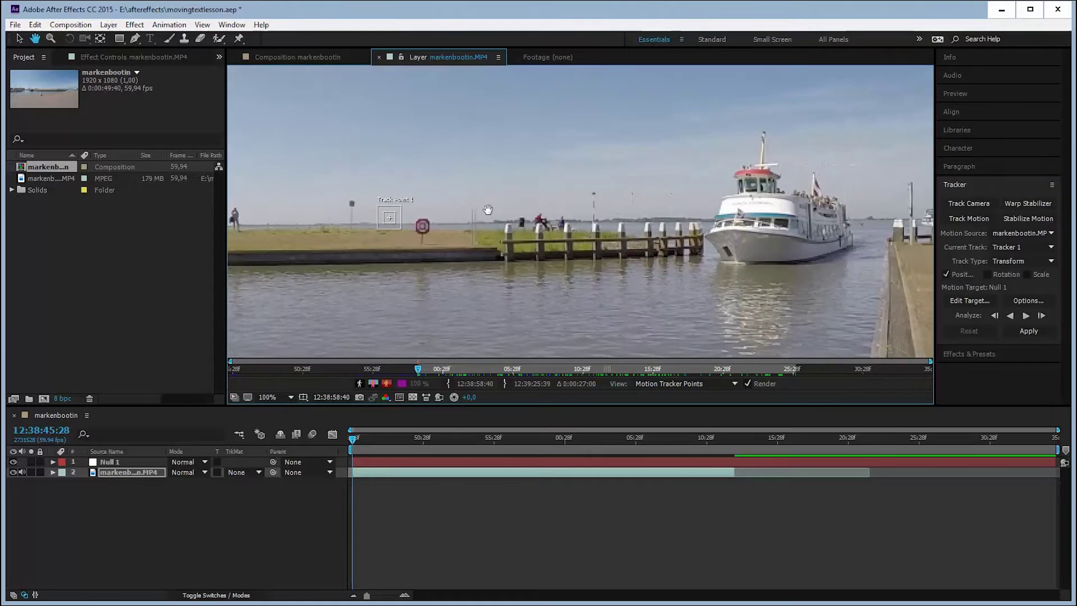
mouse_move(375, 234)
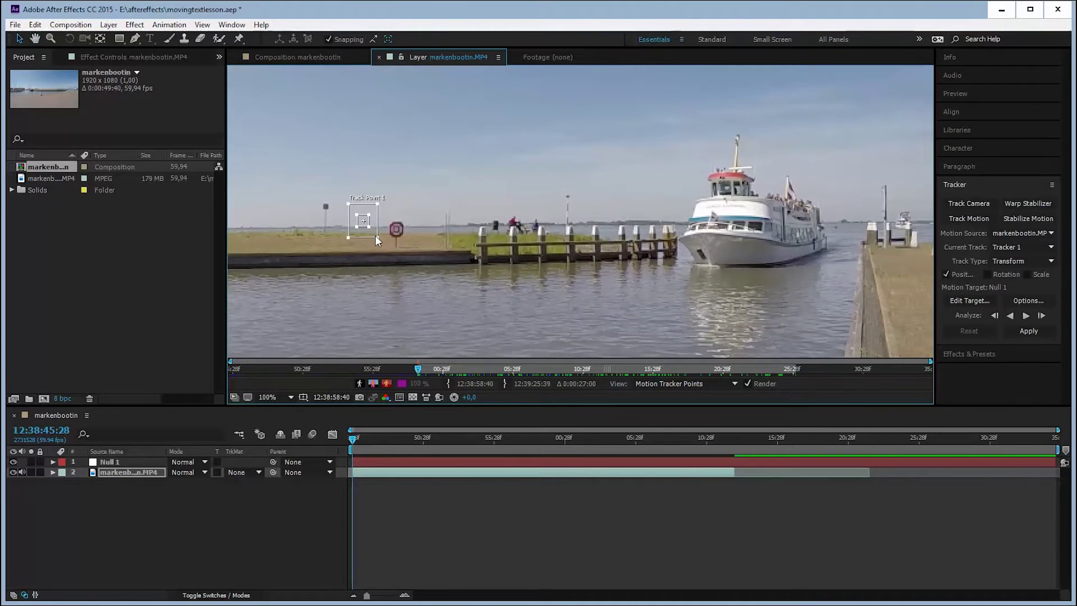
- Place Track Point 1 on the ferry's mast and set Null 1 as the motion target
click(370, 229)
drag(366, 236, 740, 151)
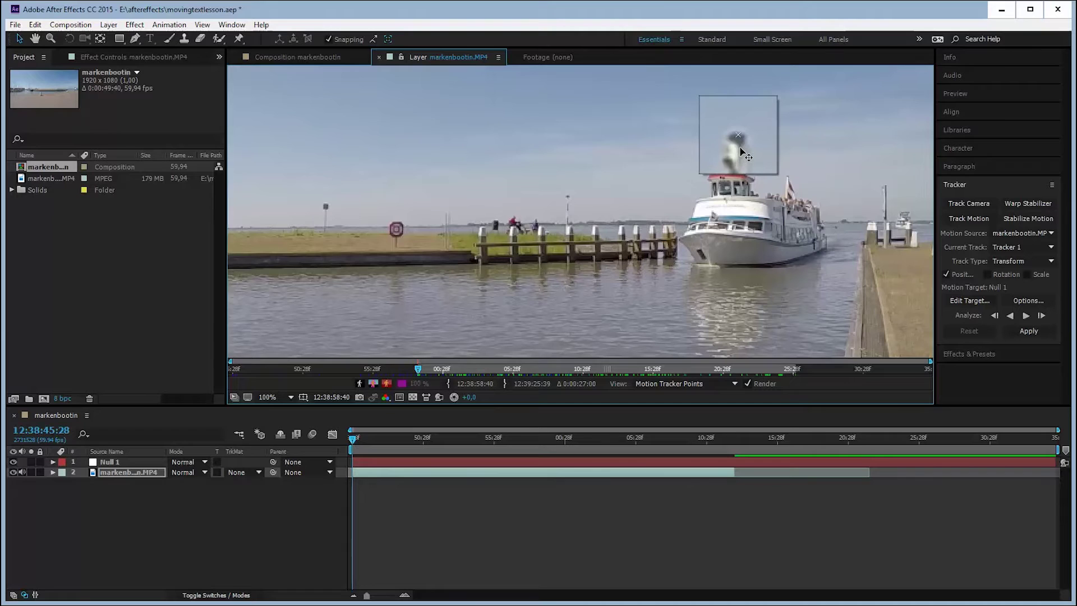
drag(740, 151, 740, 147)
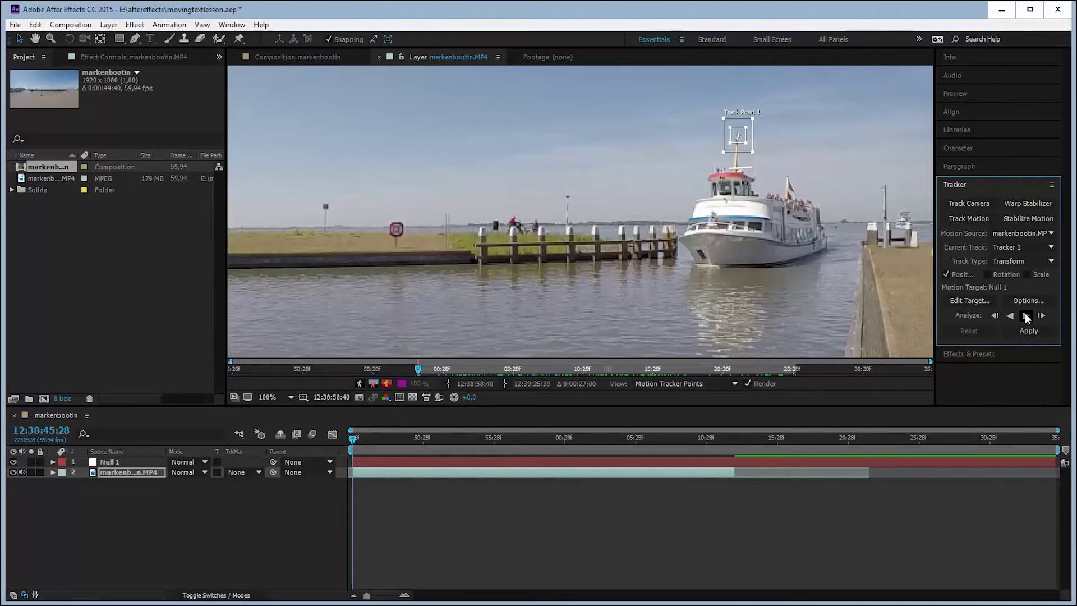
click(953, 301)
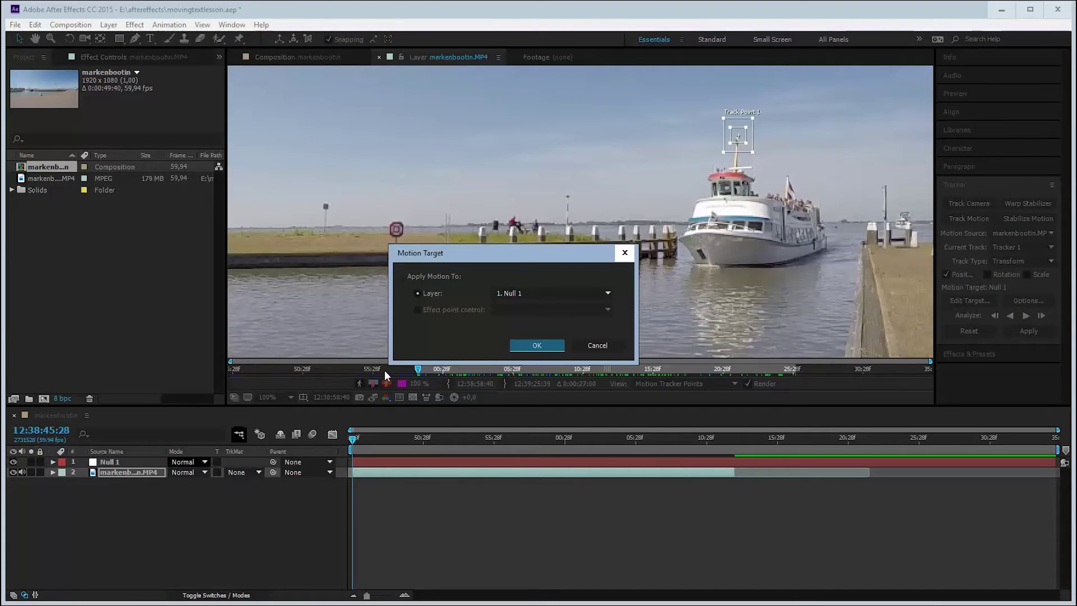
click(524, 343)
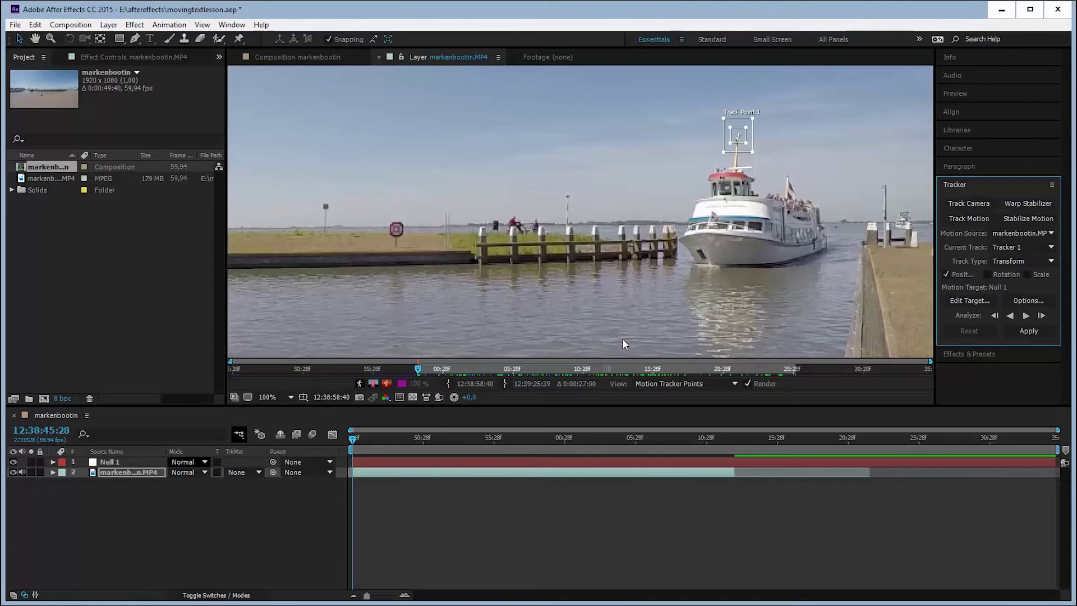
- Analyze the mast track forward through the clip, pausing once to fit the frame
click(1025, 316)
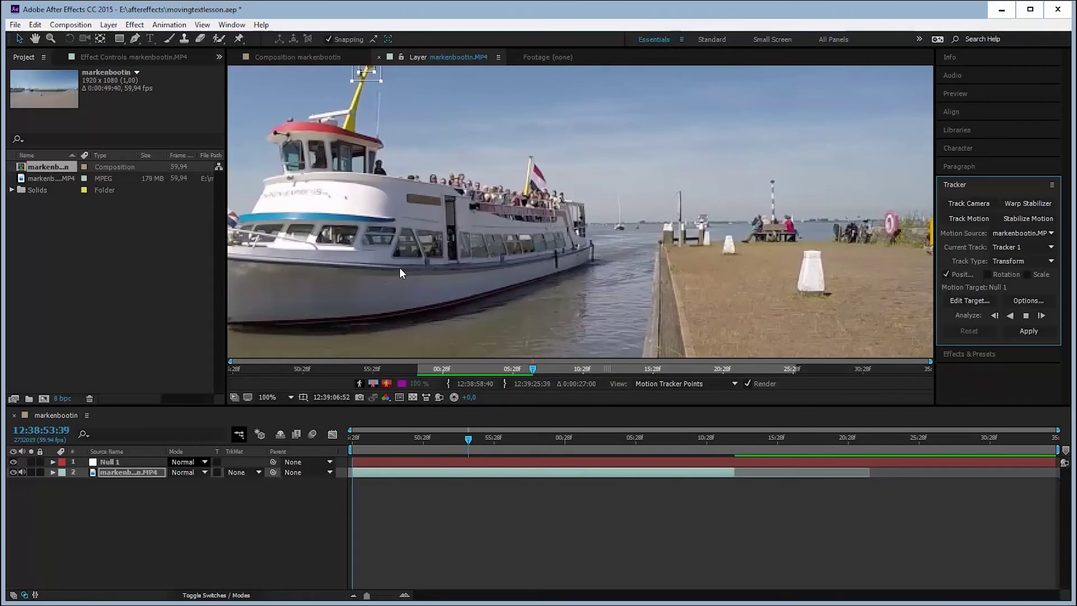
click(291, 397)
click(280, 408)
click(1025, 316)
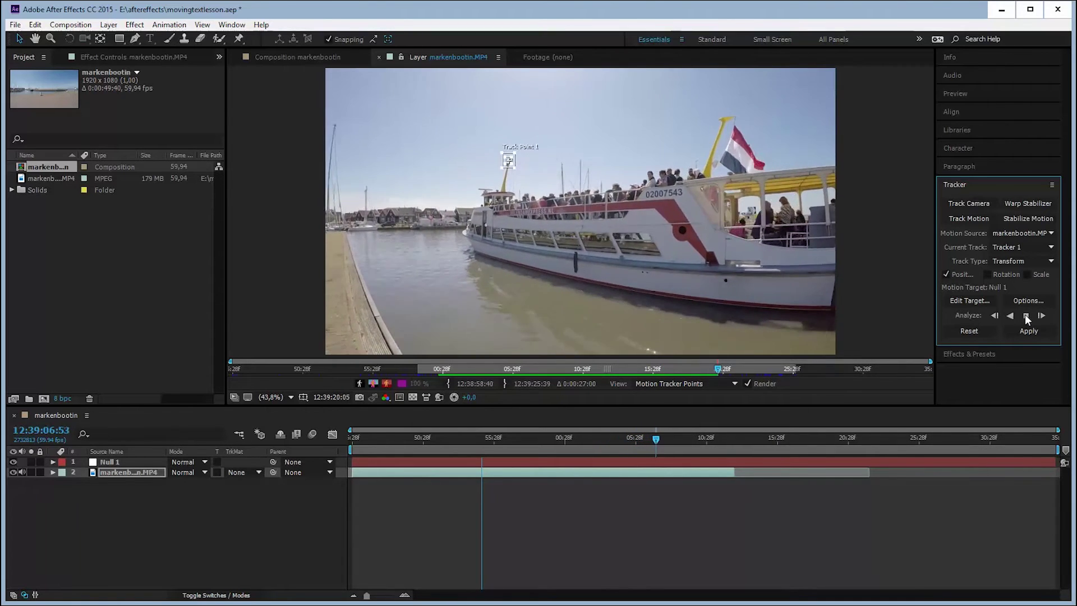
- Stop the analysis and apply the mast tracking to Null 1 in X and Y
click(1027, 319)
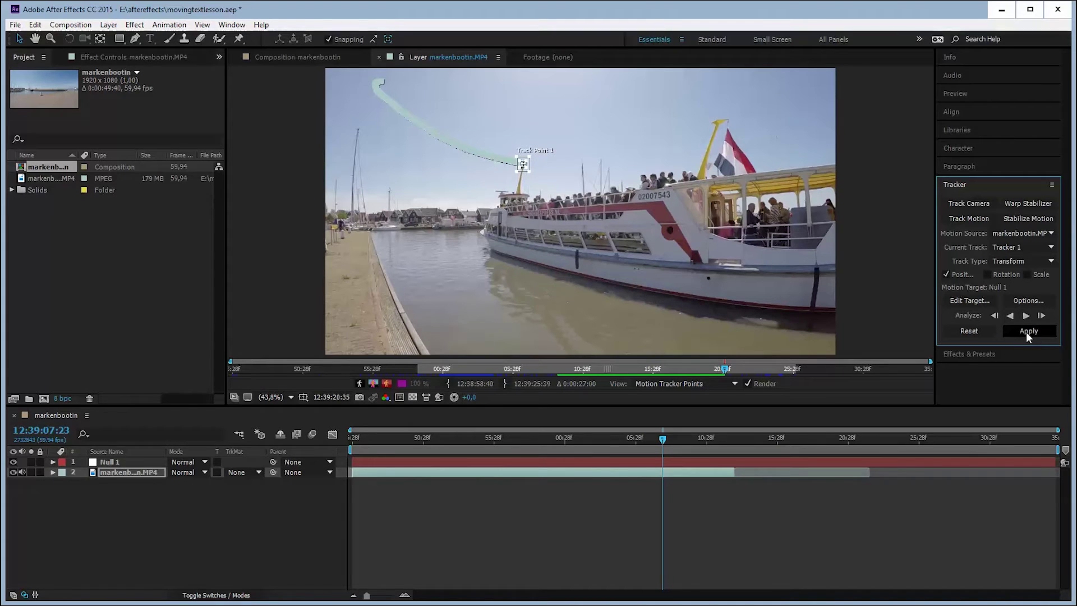
click(1026, 329)
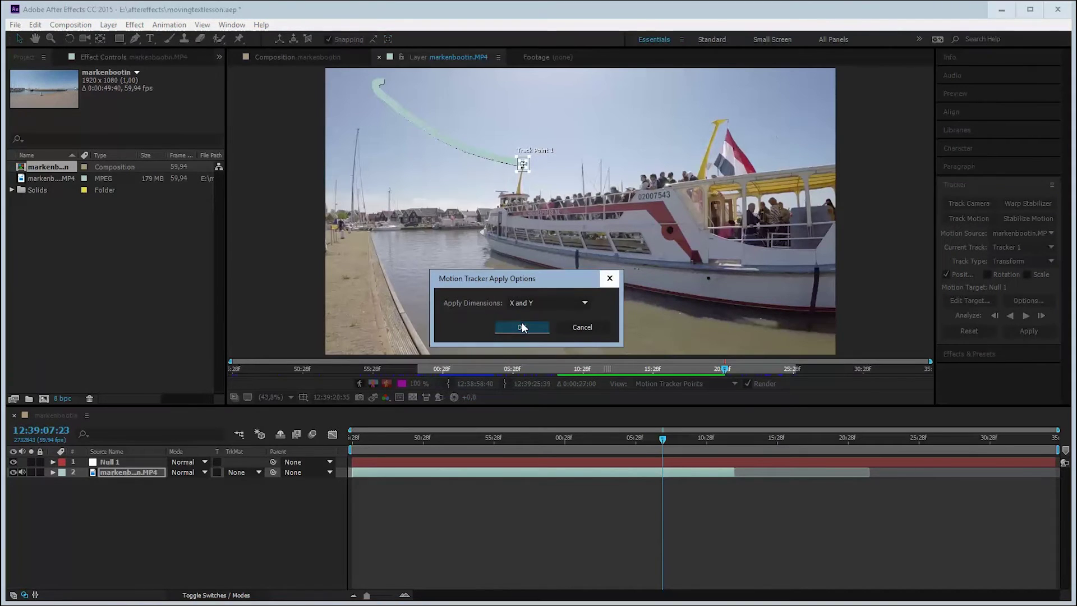
click(522, 327)
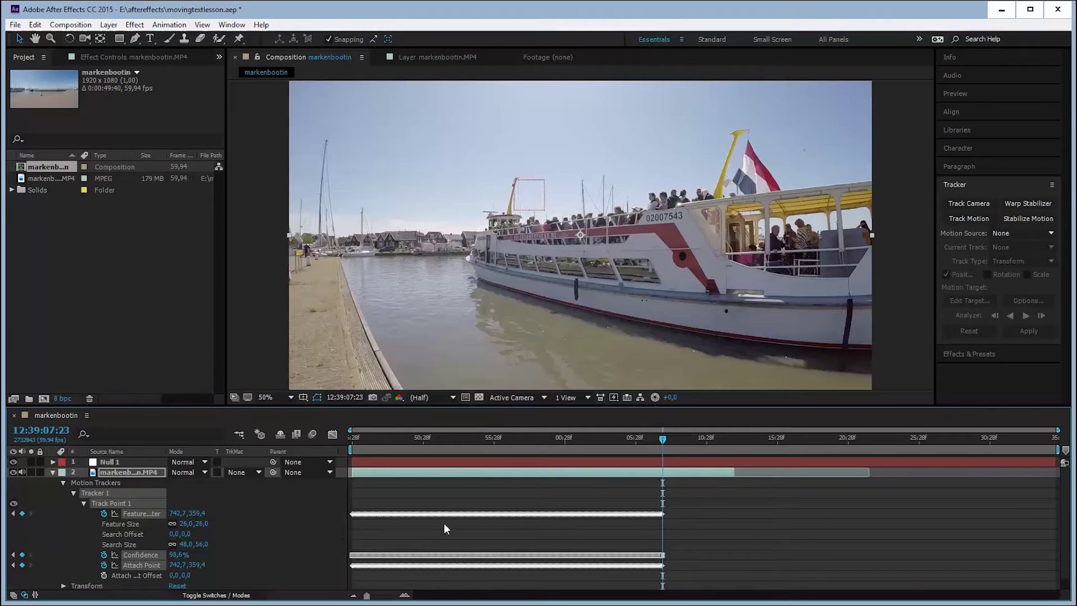
click(52, 472)
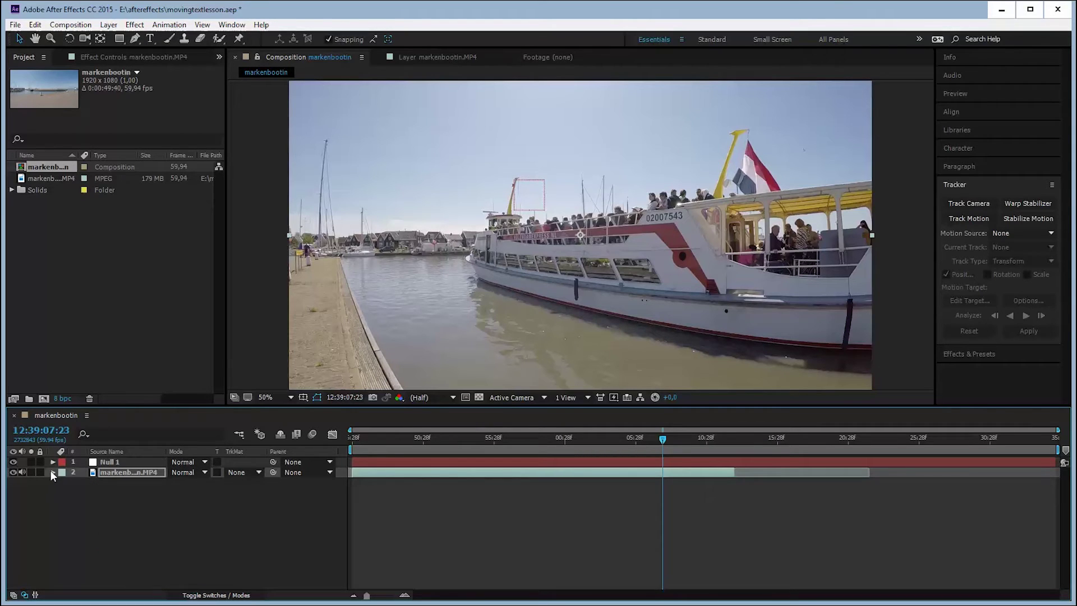
right_click(155, 534)
- Add a DutchDigitalDude text layer, shrink it, and place it above the mast at clip start
mouse_move(235, 423)
click(328, 438)
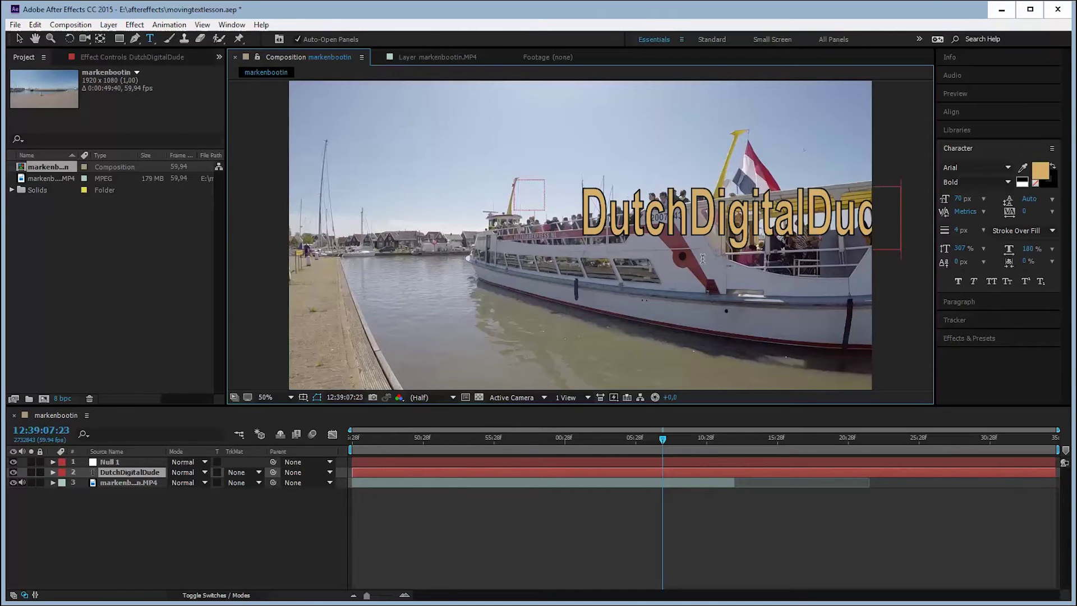
drag(705, 289, 556, 287)
drag(663, 442, 338, 443)
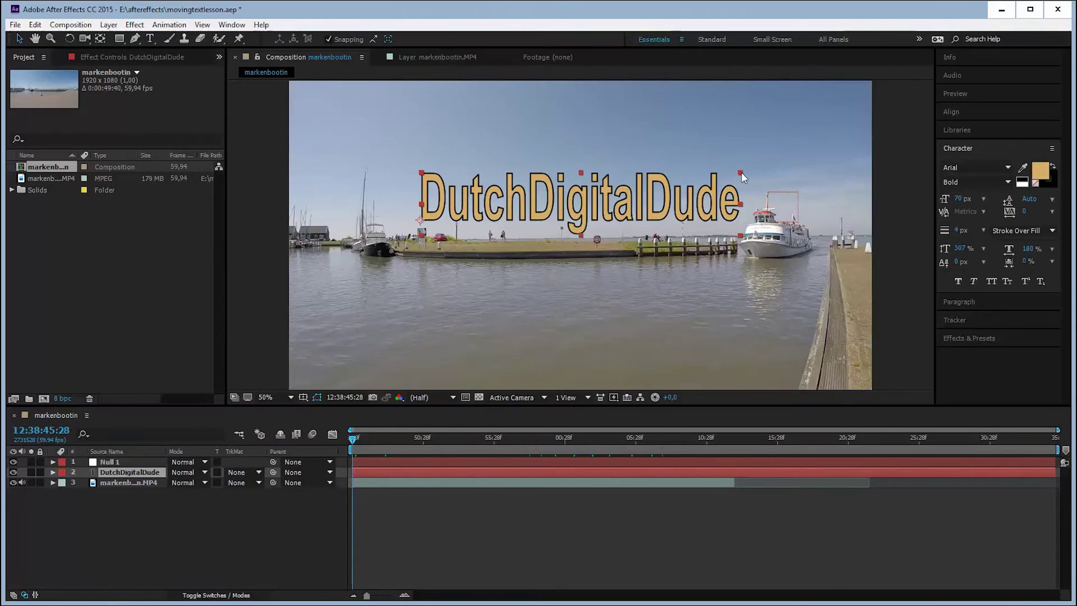
drag(741, 174, 657, 209)
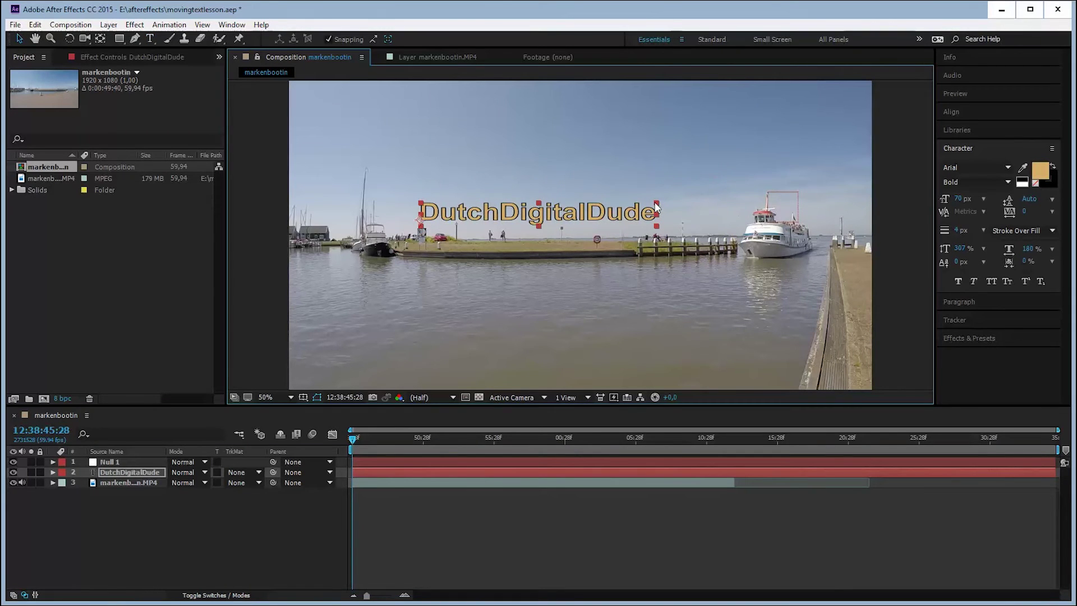
mouse_move(535, 216)
mouse_down()
mouse_move(758, 149)
mouse_move(766, 181)
mouse_move(751, 182)
mouse_up()
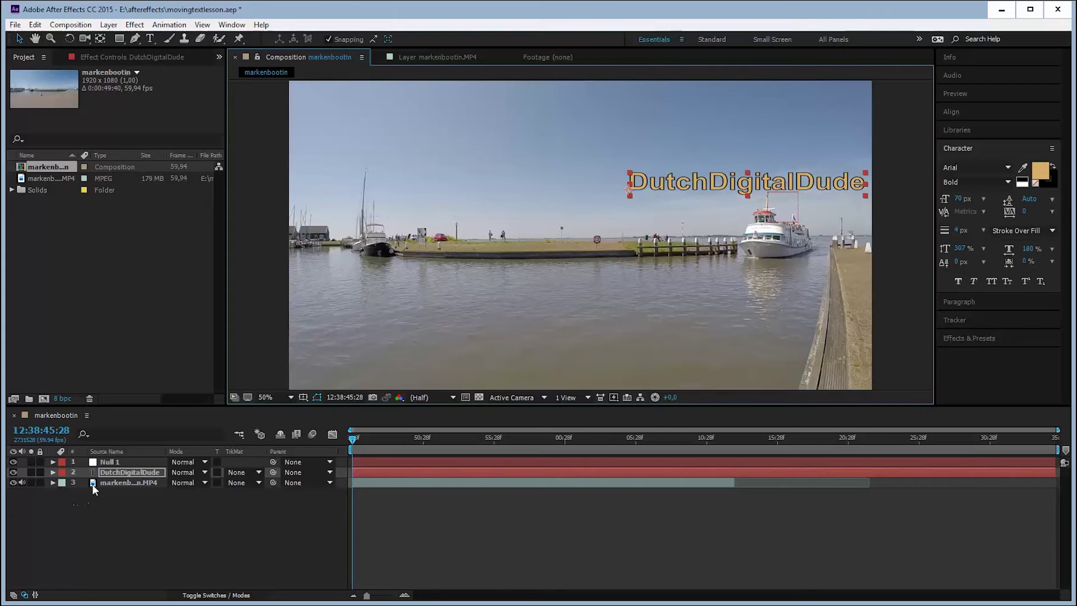
- Set the DutchDigitalDude layer's parent to 1. Null 1 and play a preview
click(125, 456)
click(129, 472)
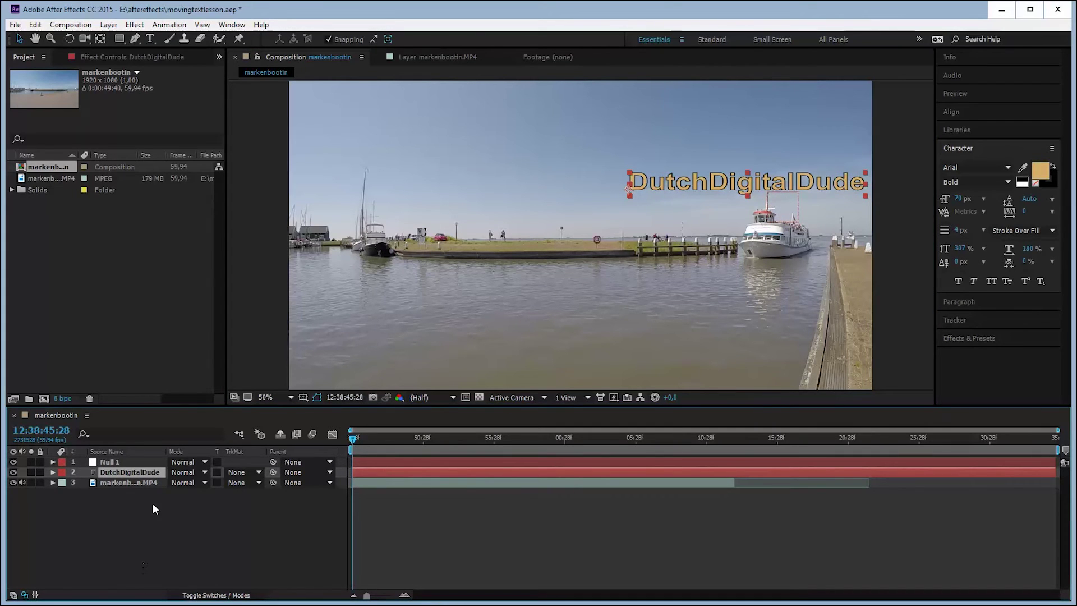
click(330, 473)
click(323, 502)
click(615, 399)
click(596, 500)
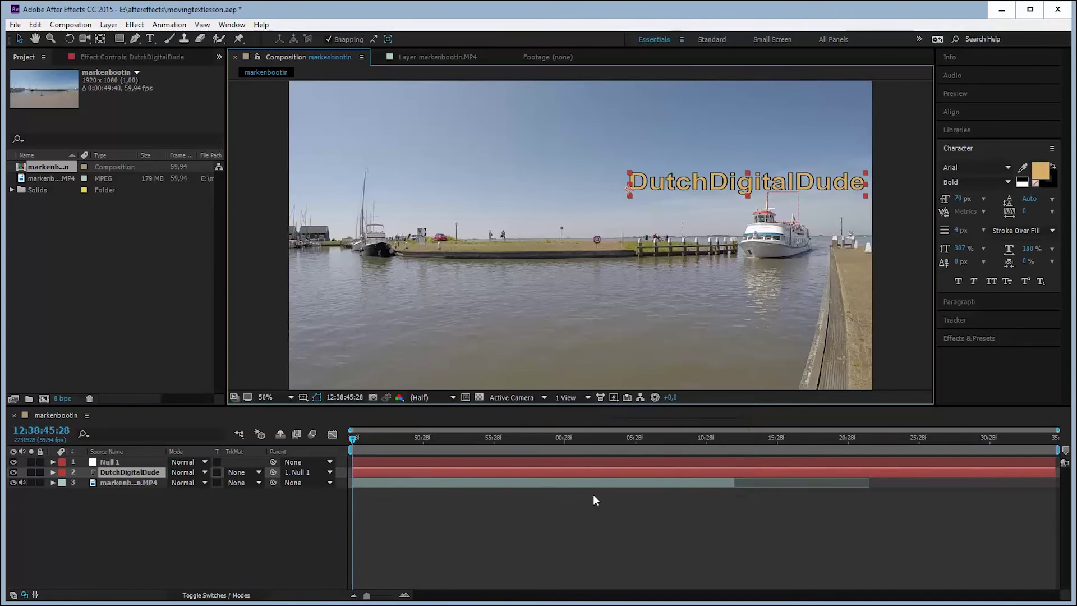
key(space)
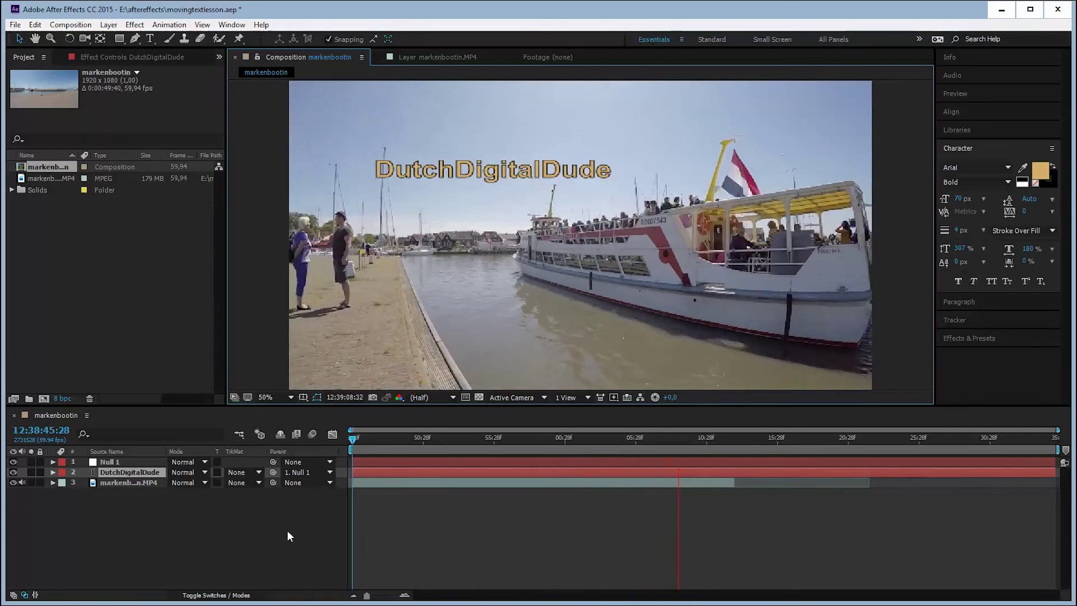
key(space)
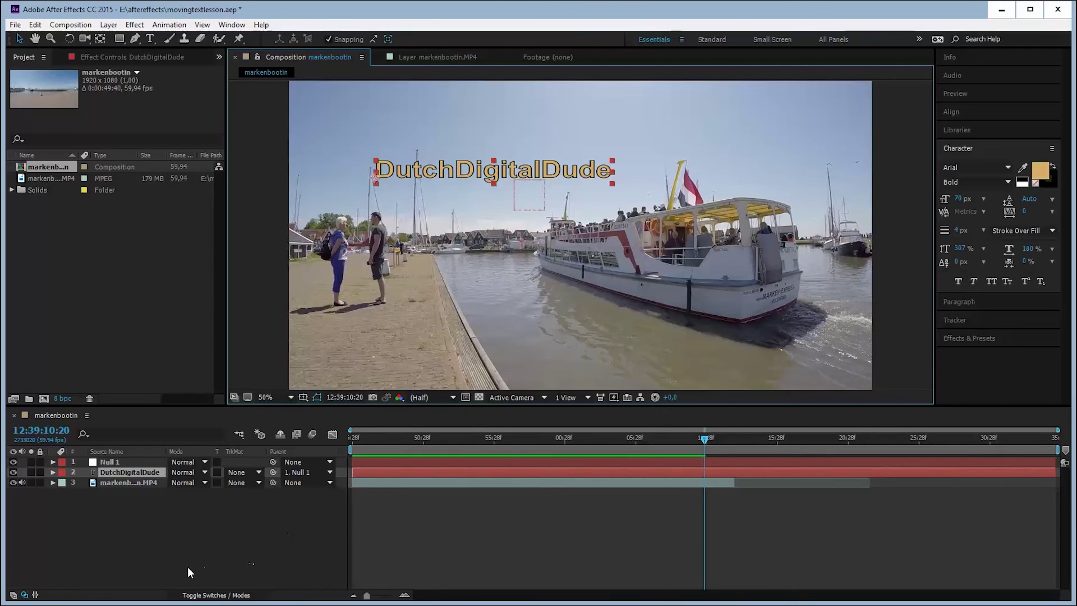